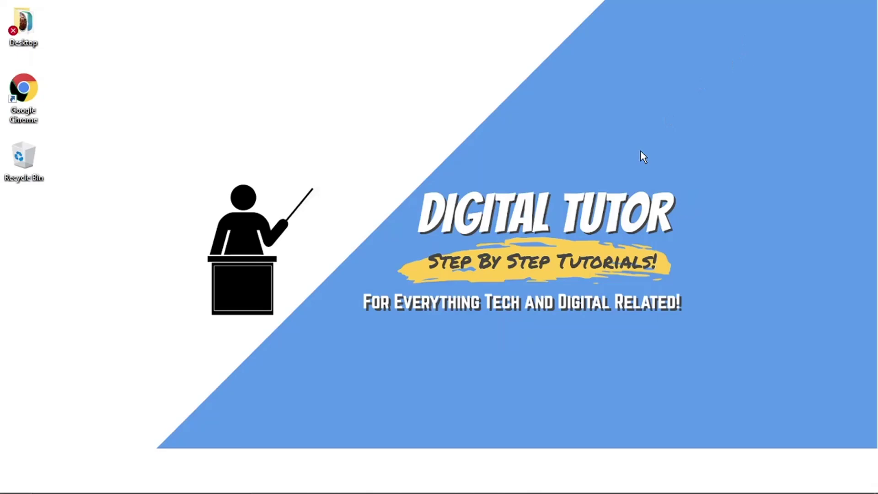
# Open YouTube from Chrome's bookmark and show the profile avatar's account menu
pyautogui.click(504, 484)
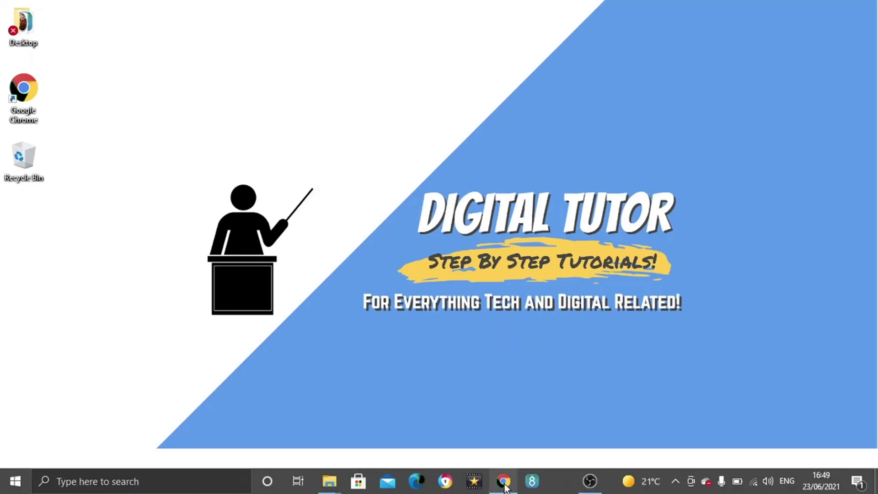
pyautogui.click(127, 54)
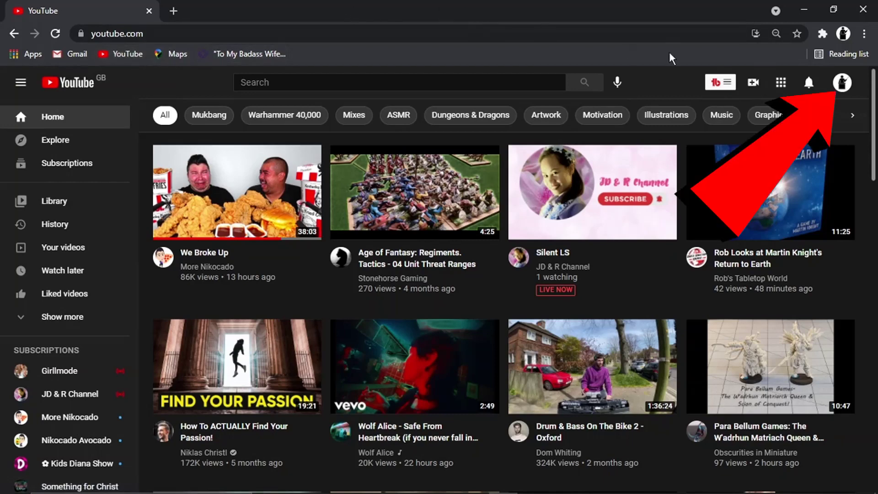
pyautogui.click(843, 82)
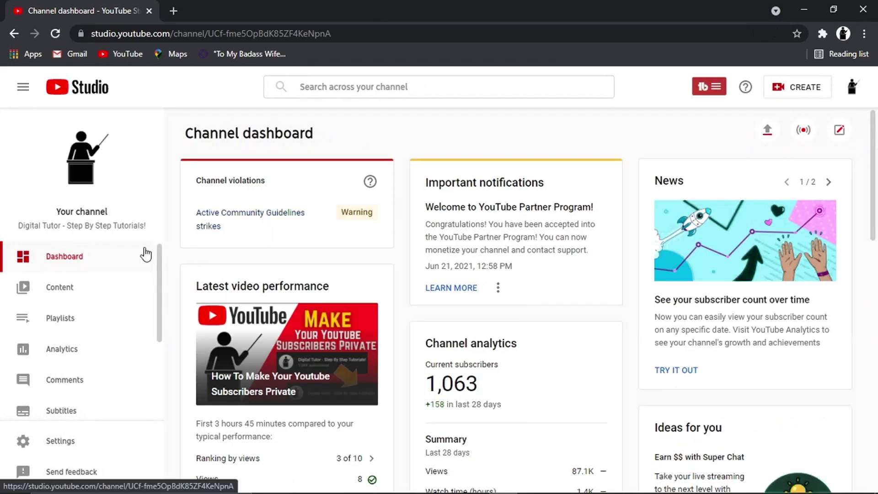
pyautogui.moveTo(158, 258); pyautogui.dragTo(163, 255)
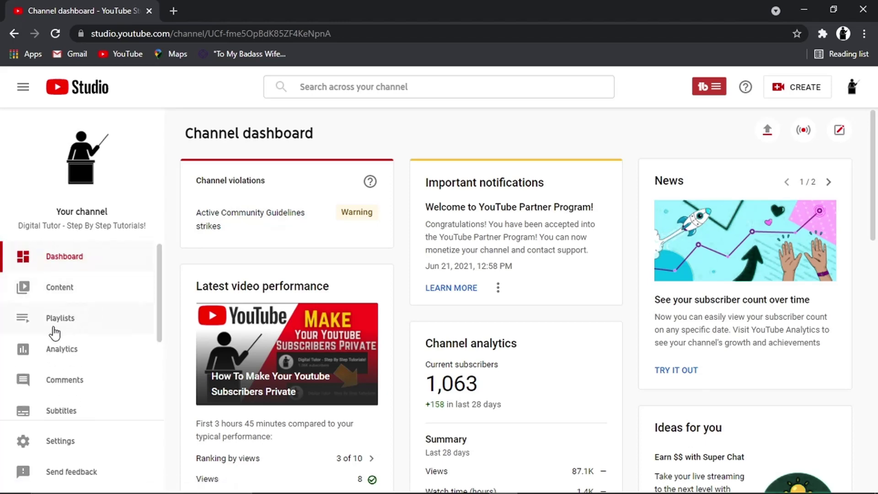
# Go to the channel's Playlists page in YouTube Studio
pyautogui.click(79, 322)
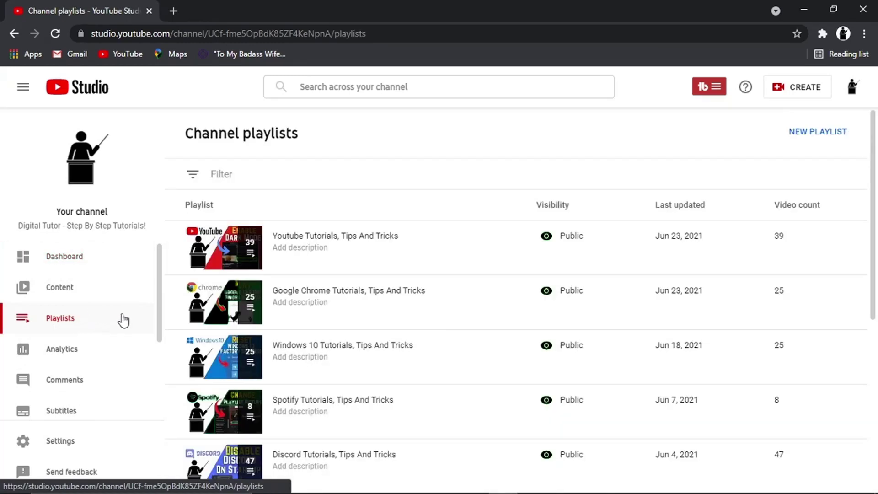
pyautogui.moveTo(420, 228)
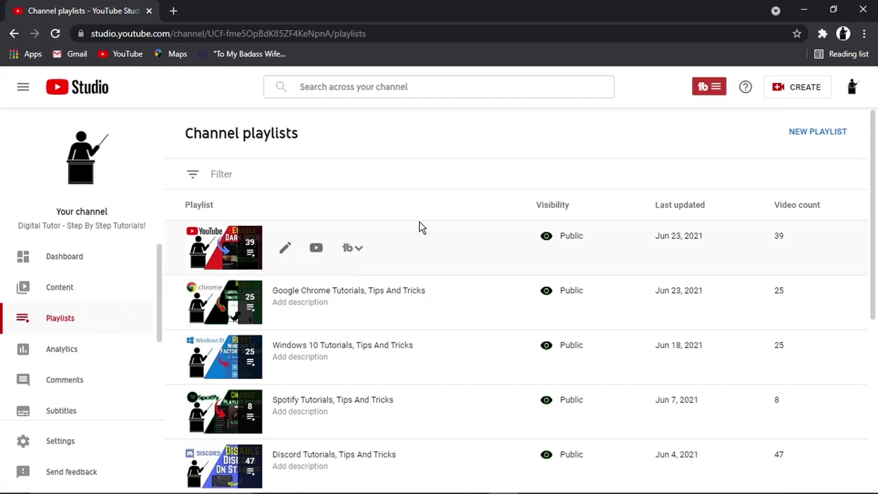
pyautogui.moveTo(873, 182)
pyautogui.mouseDown()
pyautogui.moveTo(852, 302)
pyautogui.moveTo(873, 157)
pyautogui.mouseUp()
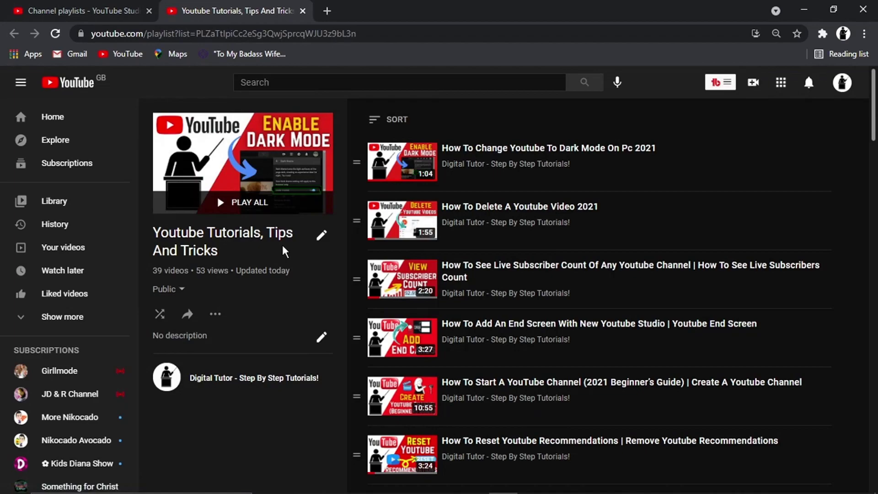
# Highlight the playlist's title and stats on its playlist page
pyautogui.moveTo(154, 233); pyautogui.dragTo(247, 271)
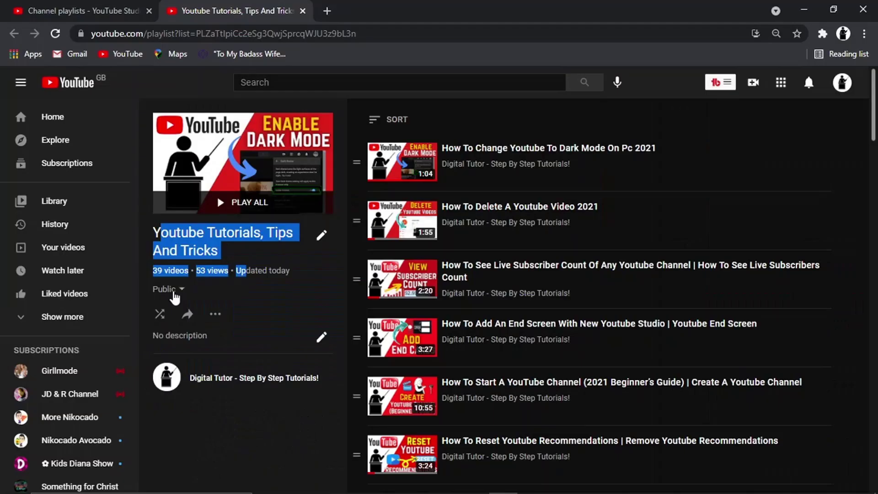
# Change the 'Youtube Tutorials, Tips And Tricks' playlist from Public to Private
pyautogui.click(260, 429)
pyautogui.click(174, 291)
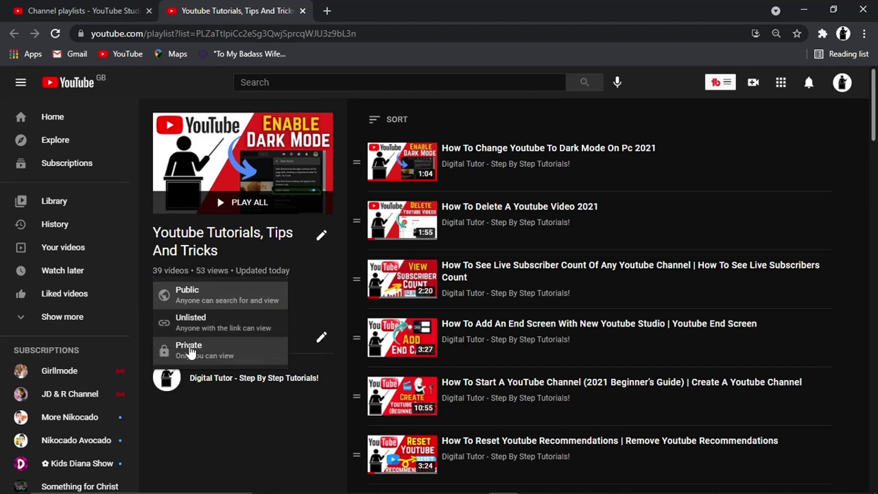
pyautogui.click(204, 350)
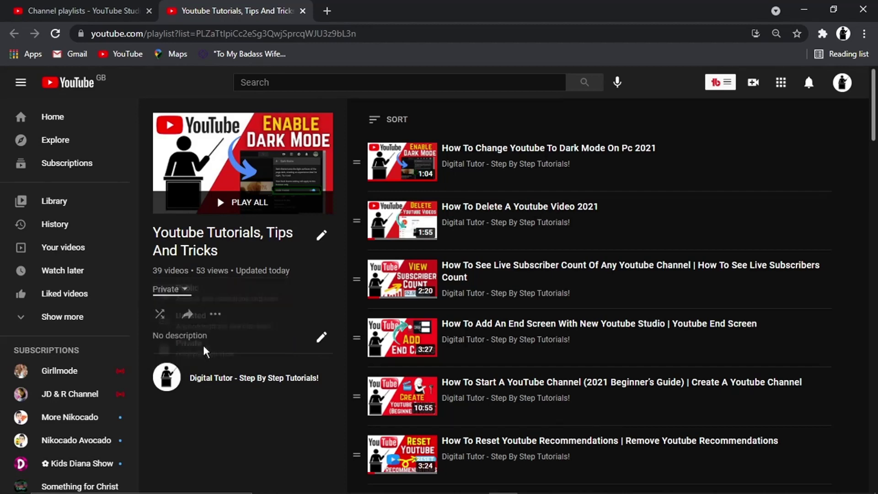